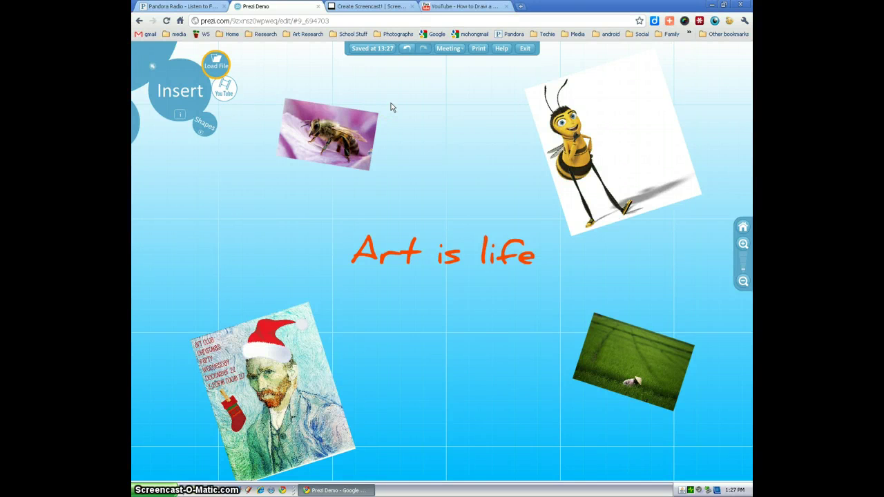
In YouTube, load the pasted link and open the How to Draw a 2 Point Box video
{"action": "left_click", "coordinate": [391, 105]}
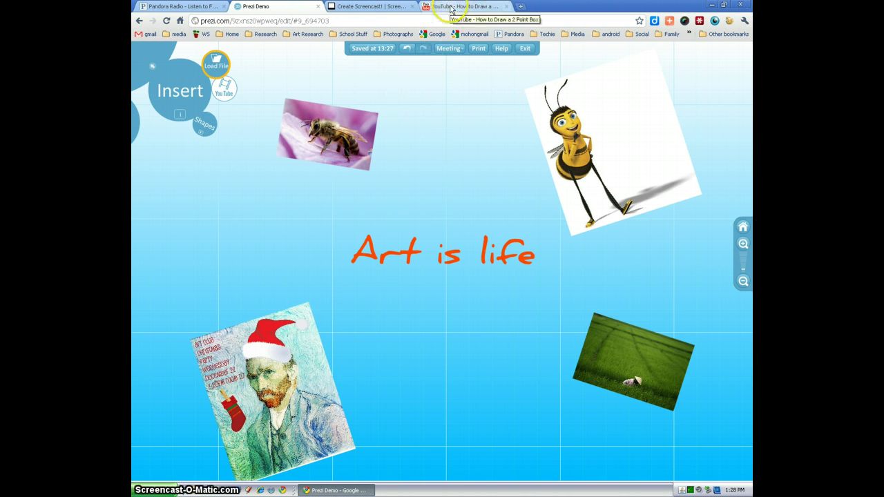
{"action": "left_click", "coordinate": [450, 8]}
{"action": "left_click", "coordinate": [276, 22]}
{"action": "right_click", "coordinate": [277, 22]}
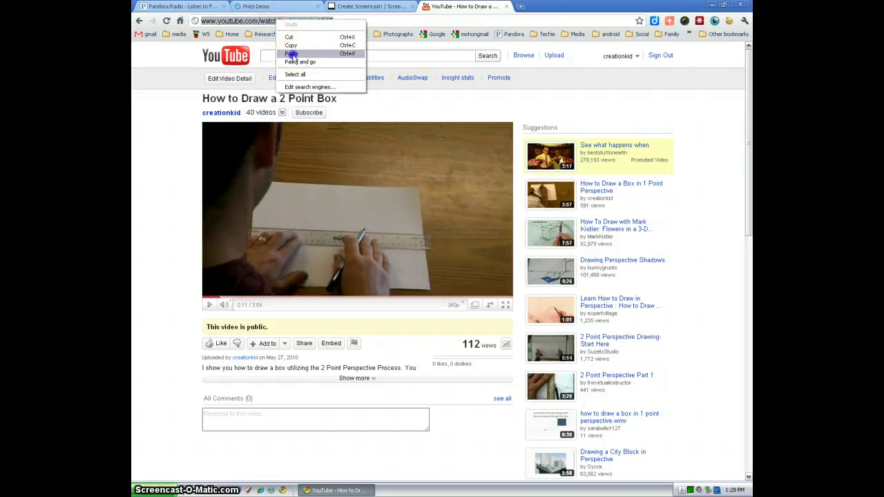
{"action": "left_click", "coordinate": [290, 54]}
{"action": "double_click", "coordinate": [290, 20]}
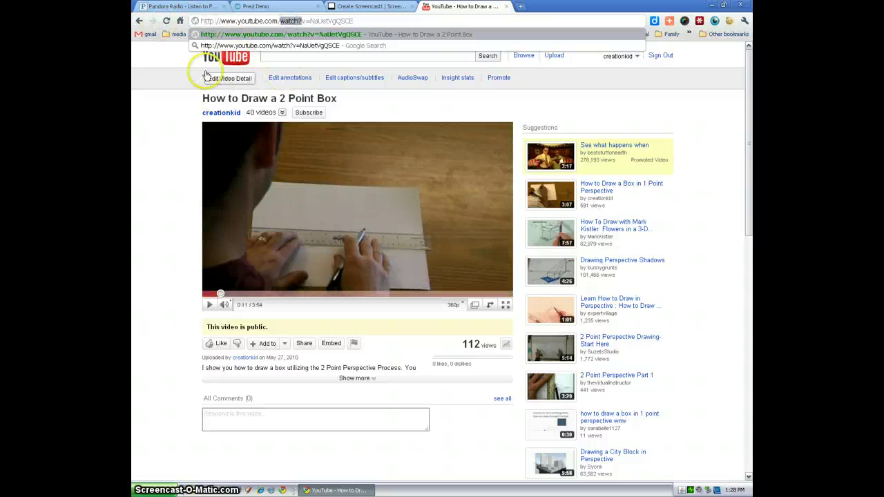
{"action": "left_click", "coordinate": [243, 45]}
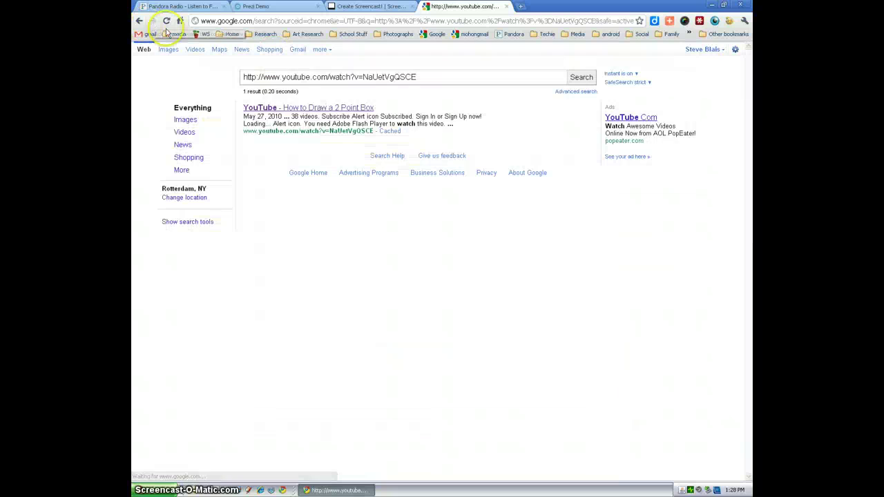
{"action": "left_click", "coordinate": [255, 109]}
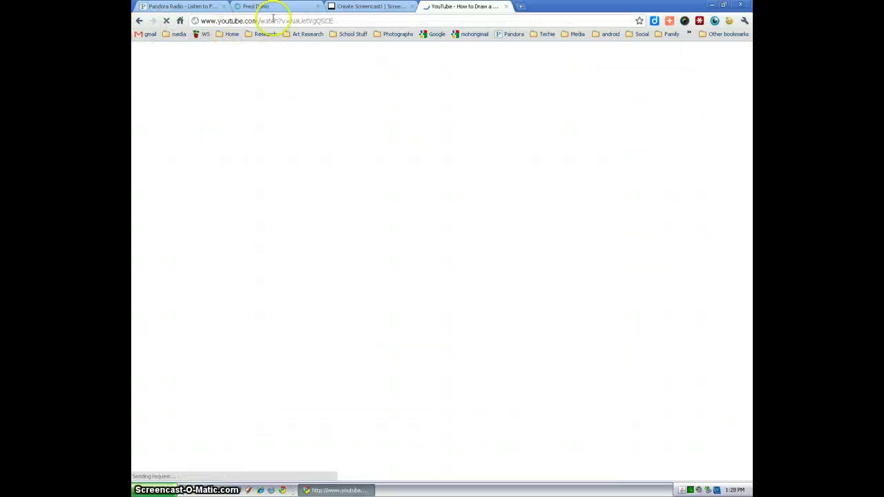
Copy the video page's web address from the address bar
{"action": "left_click", "coordinate": [297, 20]}
{"action": "right_click", "coordinate": [301, 21]}
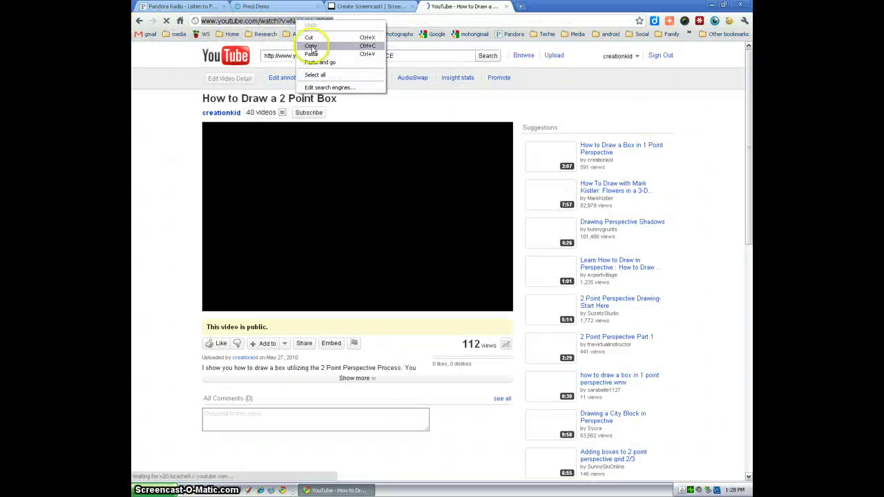
{"action": "left_click", "coordinate": [310, 46]}
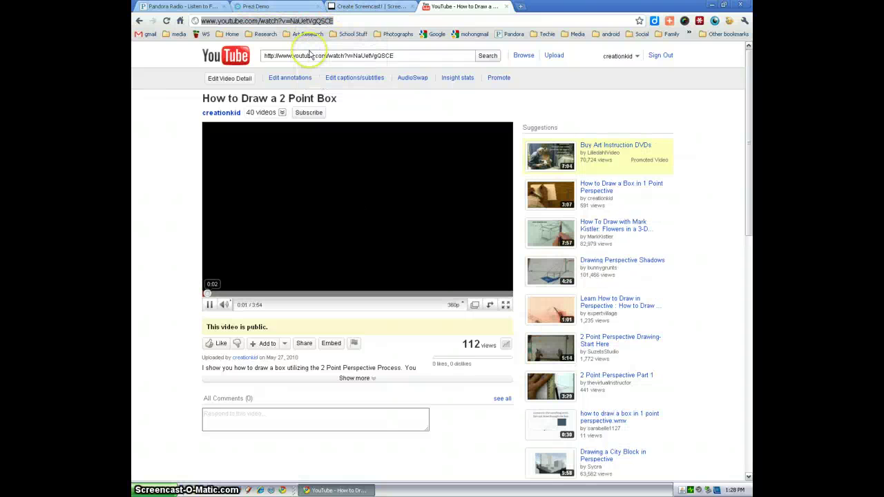
Back in Prezi, insert a YouTube video using the copied link
{"action": "left_click", "coordinate": [284, 7]}
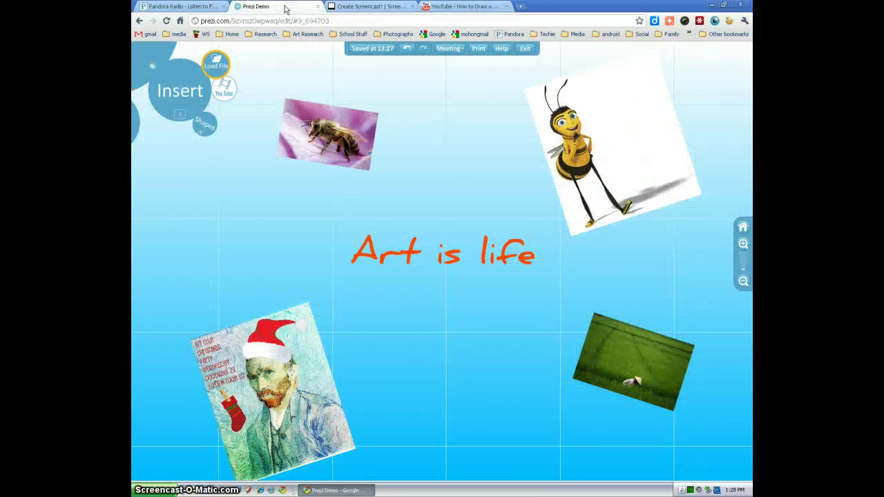
{"action": "left_click", "coordinate": [224, 89]}
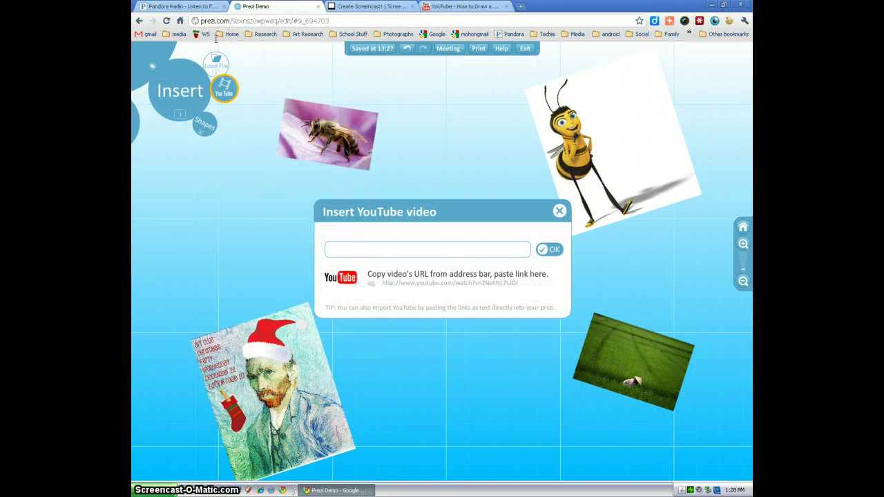
{"action": "key", "text": "ctrl+v"}
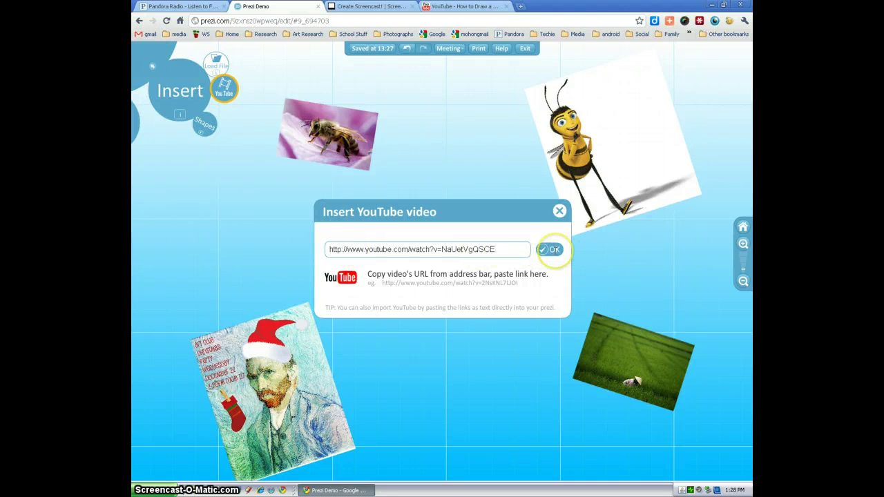
{"action": "left_click", "coordinate": [556, 251]}
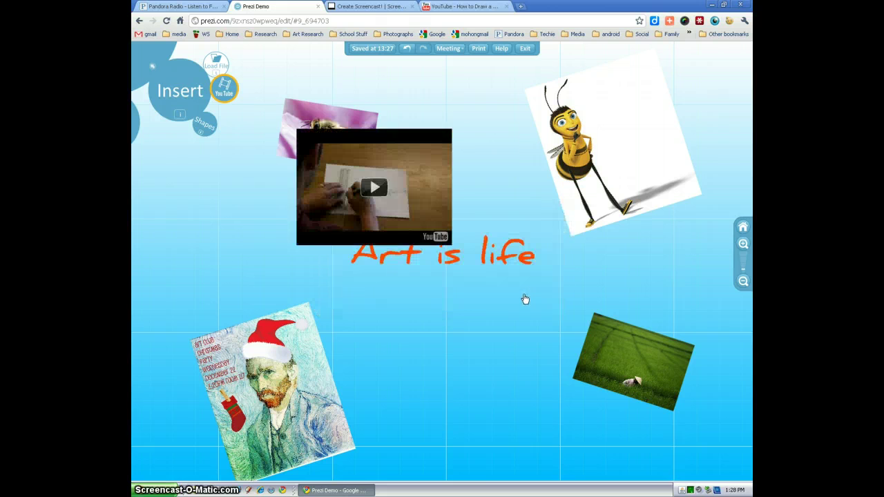
{"action": "left_click", "coordinate": [420, 223]}
Move the video below the Art is life title, enlarging and tilting it slightly
{"action": "left_click_drag", "start_coordinate": [437, 218], "coordinate": [511, 364]}
{"action": "left_click", "coordinate": [641, 410]}
{"action": "left_click", "coordinate": [446, 349]}
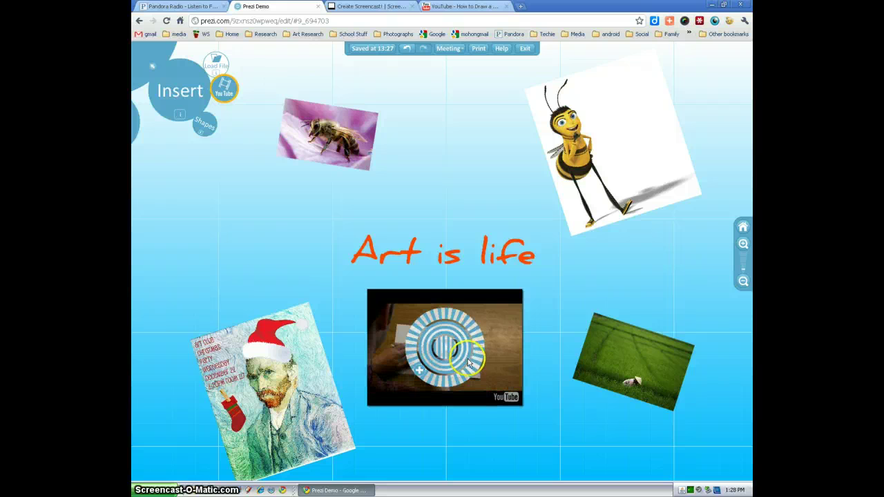
{"action": "left_click", "coordinate": [471, 362]}
{"action": "left_click_drag", "start_coordinate": [469, 363], "coordinate": [476, 362]}
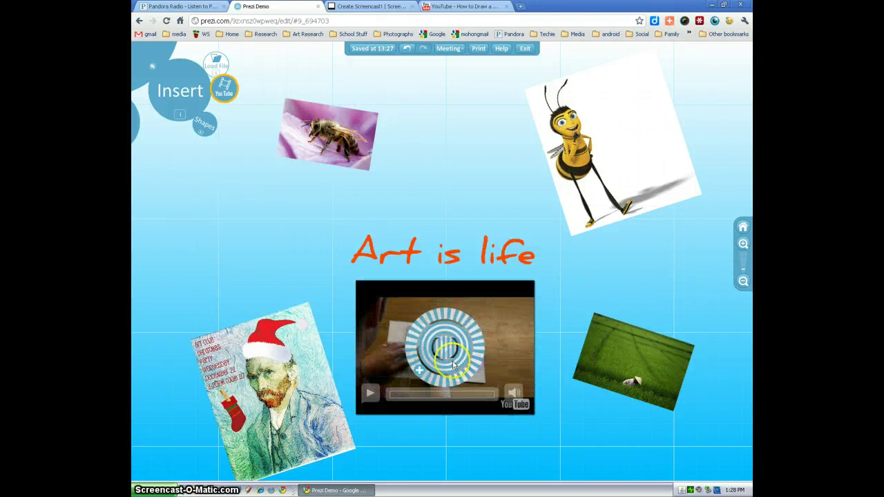
{"action": "mouse_move", "coordinate": [446, 350]}
{"action": "left_mouse_down"}
{"action": "mouse_move", "coordinate": [454, 332]}
{"action": "mouse_move", "coordinate": [451, 358]}
{"action": "left_mouse_up"}
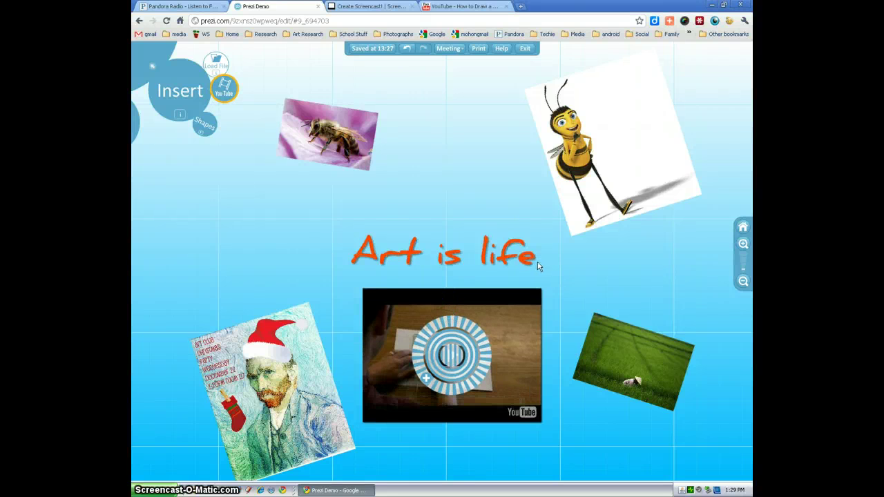
{"action": "left_click", "coordinate": [286, 262]}
Reposition the Van Gogh, grass, cartoon bee and honeybee pictures around the video
{"action": "left_click_drag", "start_coordinate": [303, 371], "coordinate": [287, 363]}
{"action": "left_click_drag", "start_coordinate": [578, 355], "coordinate": [593, 349]}
{"action": "left_click_drag", "start_coordinate": [623, 169], "coordinate": [628, 158]}
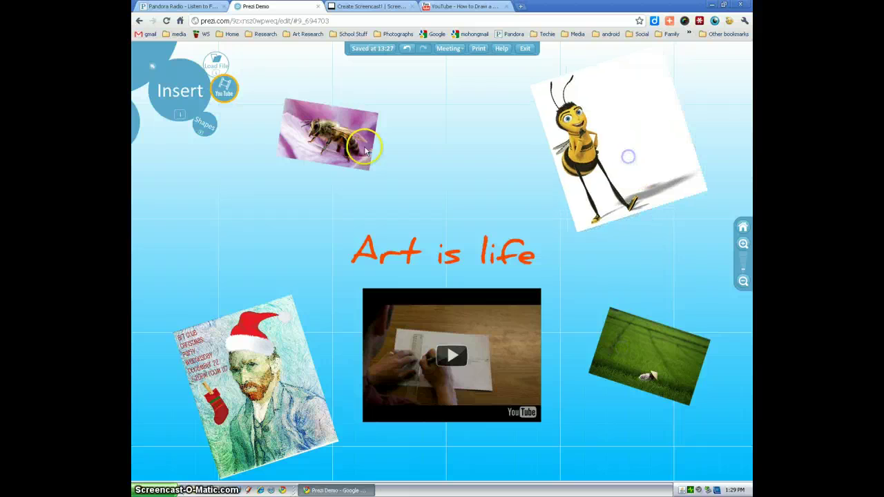
{"action": "left_click_drag", "start_coordinate": [347, 146], "coordinate": [330, 141]}
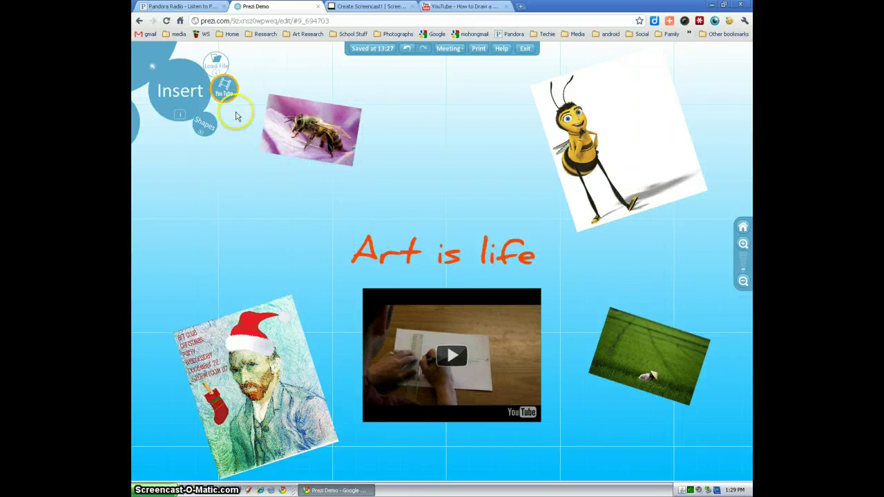
Draw four arrows to the honeybee, cartoon bee, grass and Van Gogh pictures
{"action": "left_click", "coordinate": [206, 130]}
{"action": "left_click", "coordinate": [219, 79]}
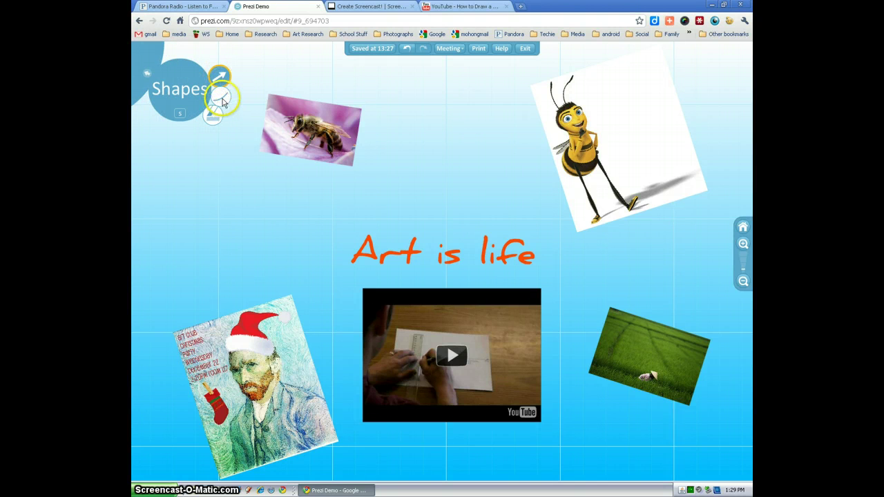
{"action": "left_click", "coordinate": [392, 220]}
{"action": "mouse_move", "coordinate": [391, 220]}
{"action": "left_mouse_down"}
{"action": "mouse_move", "coordinate": [355, 174]}
{"action": "mouse_move", "coordinate": [358, 186]}
{"action": "left_mouse_up"}
{"action": "left_click", "coordinate": [220, 74]}
{"action": "left_click", "coordinate": [564, 231]}
{"action": "left_click_drag", "start_coordinate": [531, 216], "coordinate": [546, 194]}
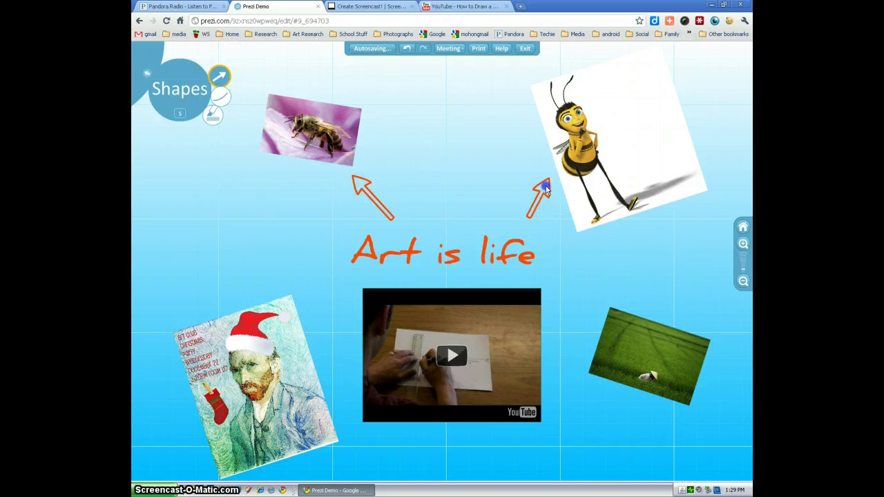
{"action": "left_click_drag", "start_coordinate": [553, 301], "coordinate": [590, 316]}
{"action": "left_click", "coordinate": [339, 306]}
{"action": "left_click_drag", "start_coordinate": [353, 303], "coordinate": [317, 314]}
{"action": "left_click", "coordinate": [325, 312]}
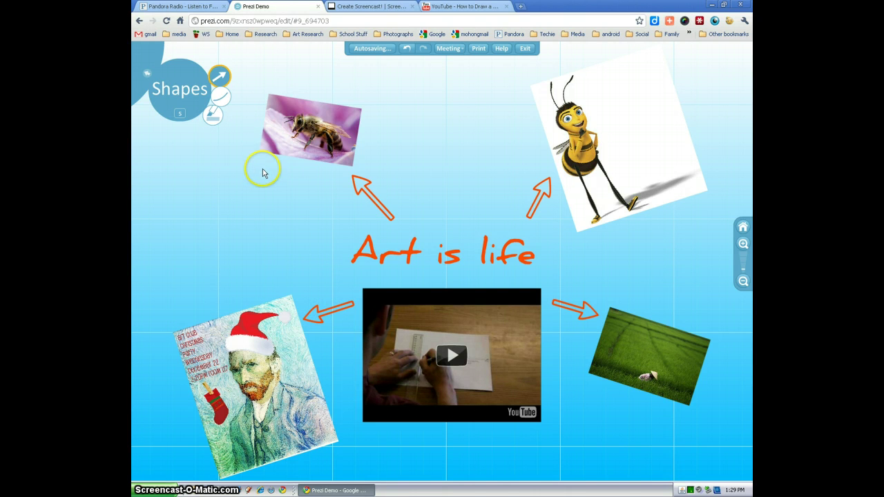
Draw a freehand stroke above the title, then undo the stray pen strokes
{"action": "left_click", "coordinate": [218, 99]}
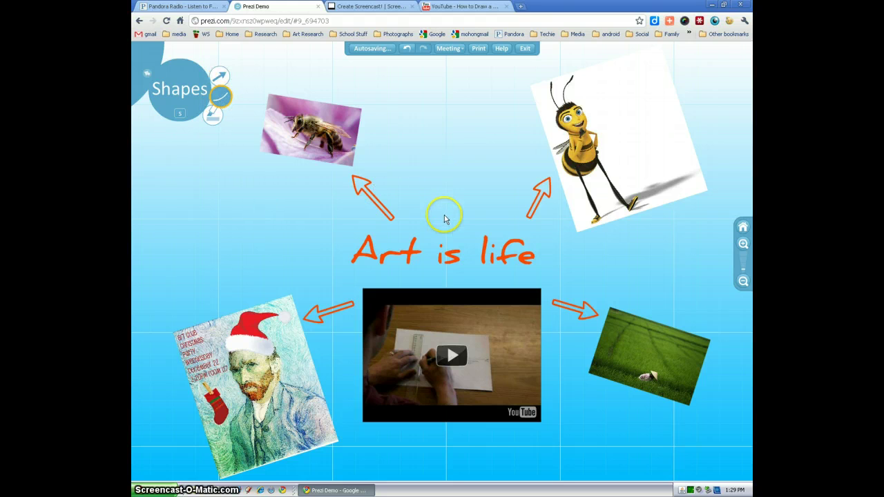
{"action": "left_click_drag", "start_coordinate": [441, 159], "coordinate": [439, 136]}
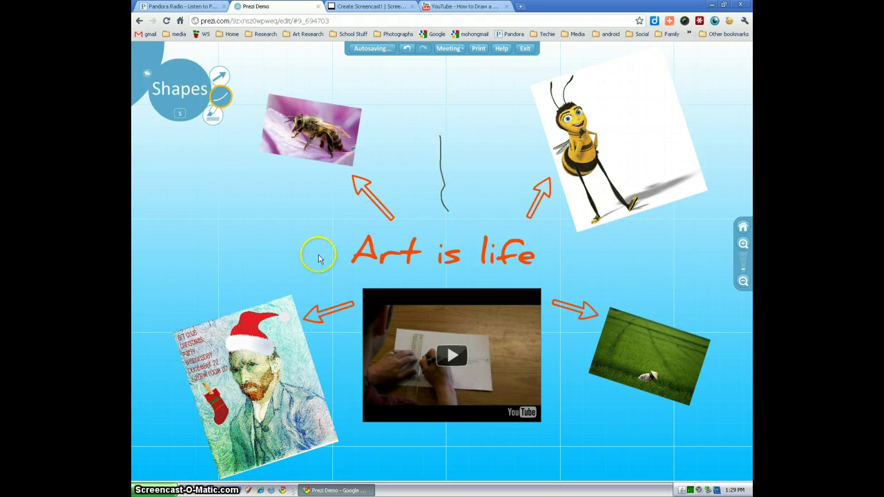
{"action": "left_click", "coordinate": [405, 50]}
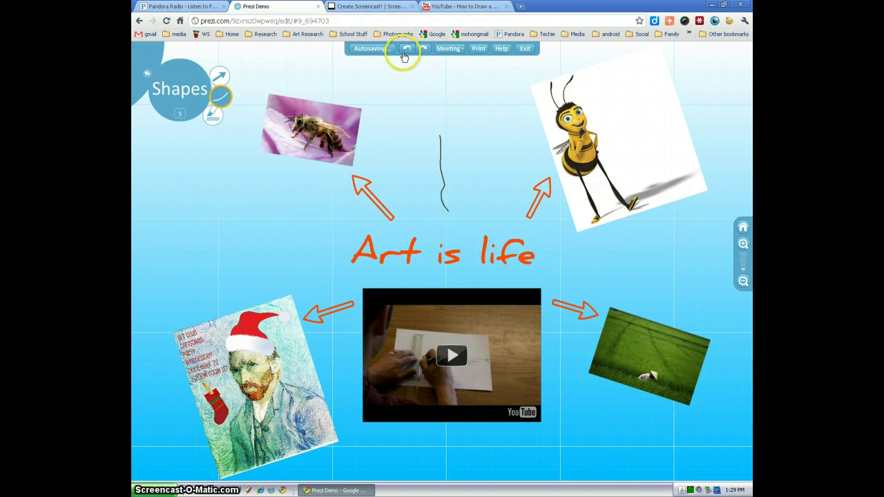
{"action": "left_click", "coordinate": [404, 50]}
Try a yellow highlight on 'Art', undo it, and redo to restore the Van Gogh arrow
{"action": "left_click", "coordinate": [213, 115]}
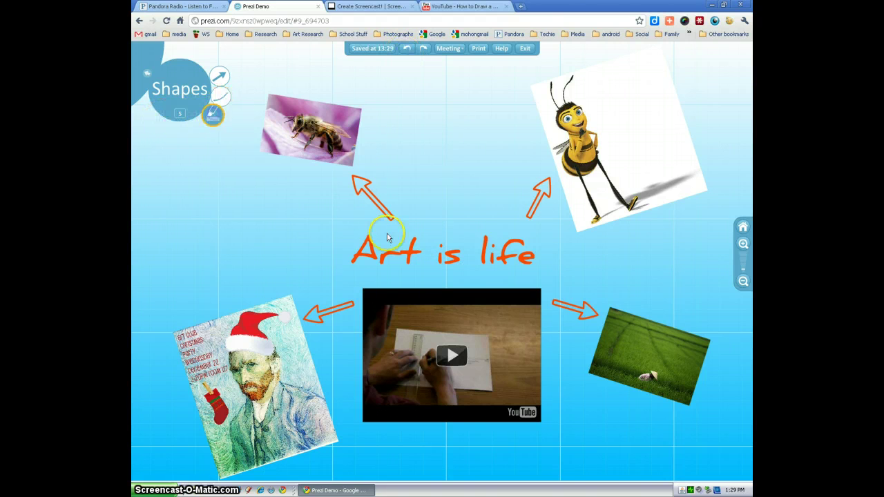
{"action": "left_click_drag", "start_coordinate": [348, 243], "coordinate": [398, 240]}
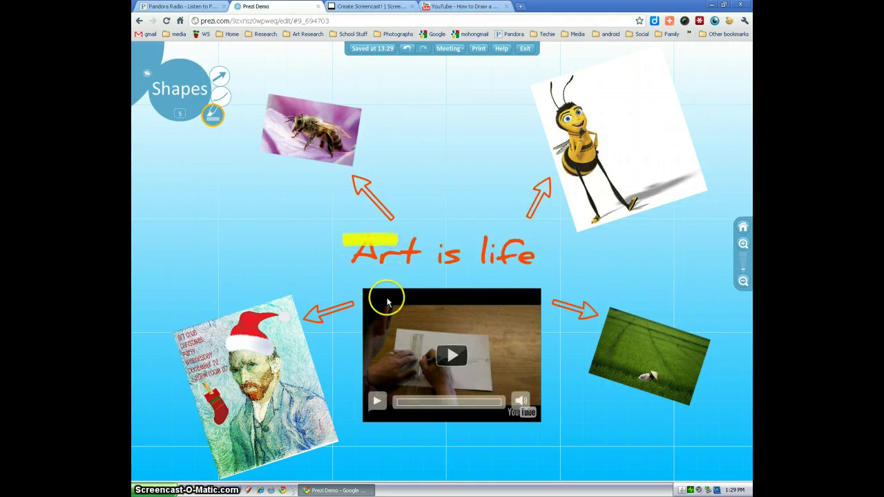
{"action": "left_click", "coordinate": [406, 49]}
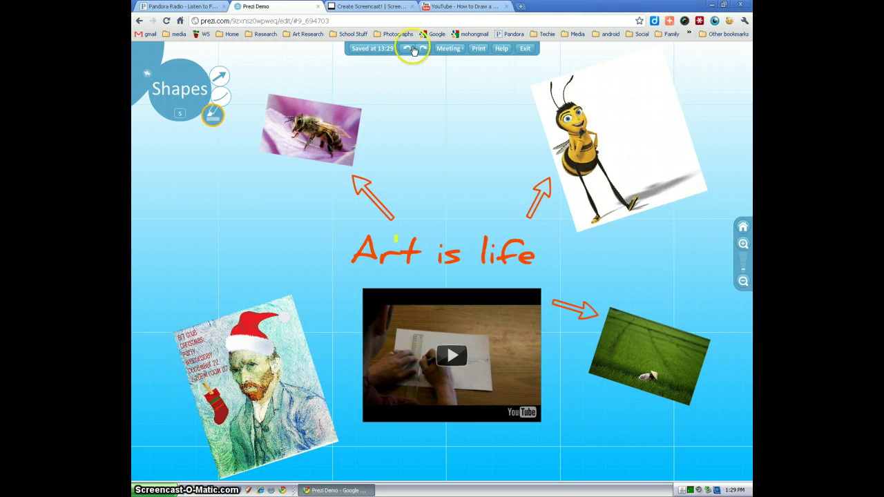
{"action": "left_click", "coordinate": [422, 49]}
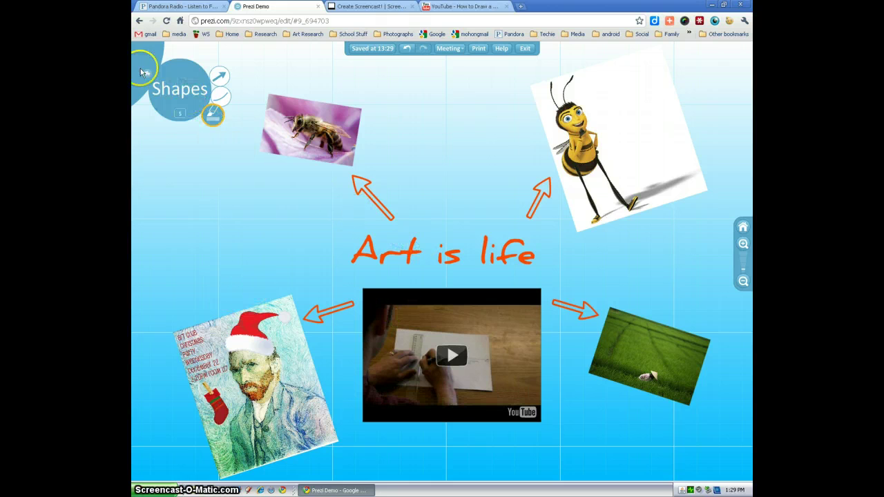
{"action": "left_click", "coordinate": [137, 60]}
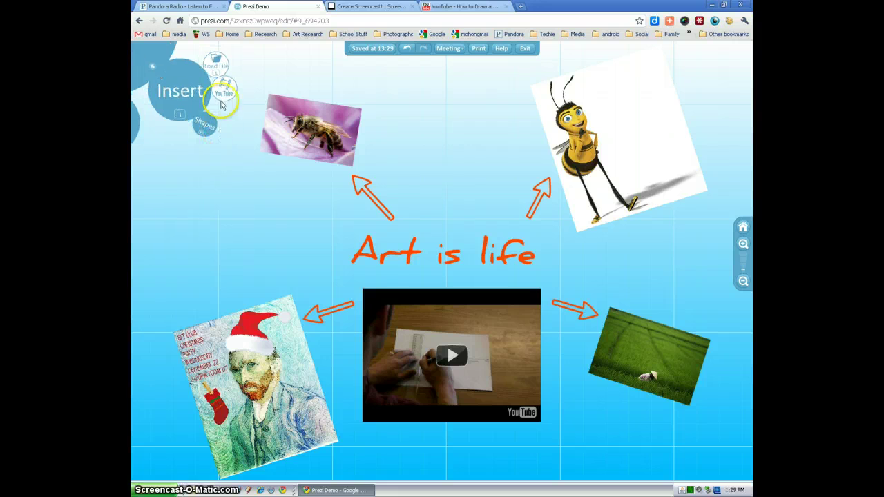
Frame the word 'Art' with a bracket frame
{"action": "left_click", "coordinate": [207, 128]}
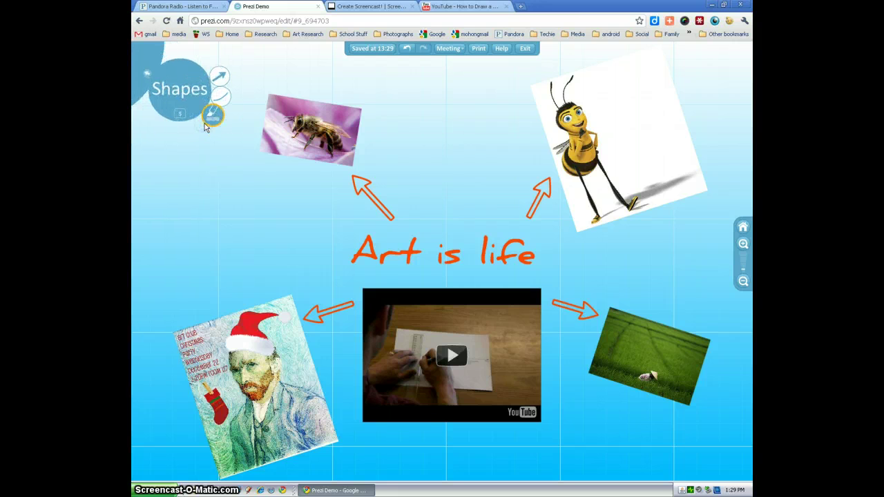
{"action": "left_click", "coordinate": [137, 50]}
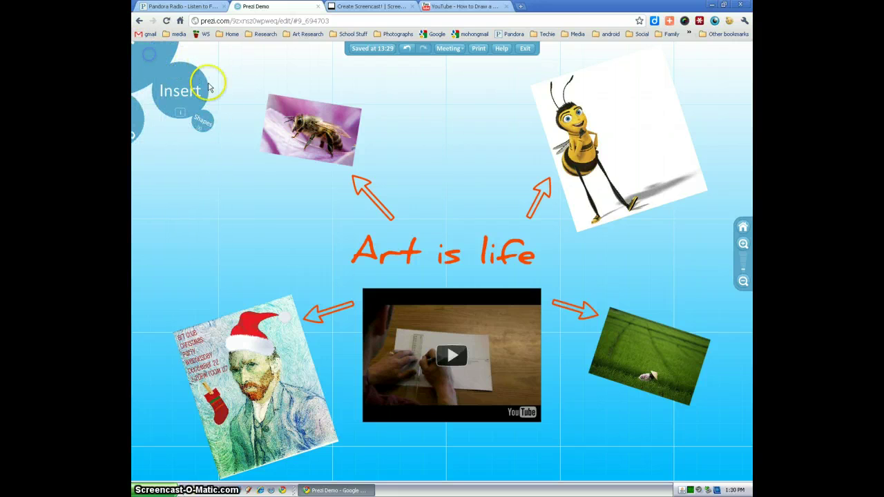
{"action": "left_click", "coordinate": [153, 53]}
{"action": "left_click", "coordinate": [222, 99]}
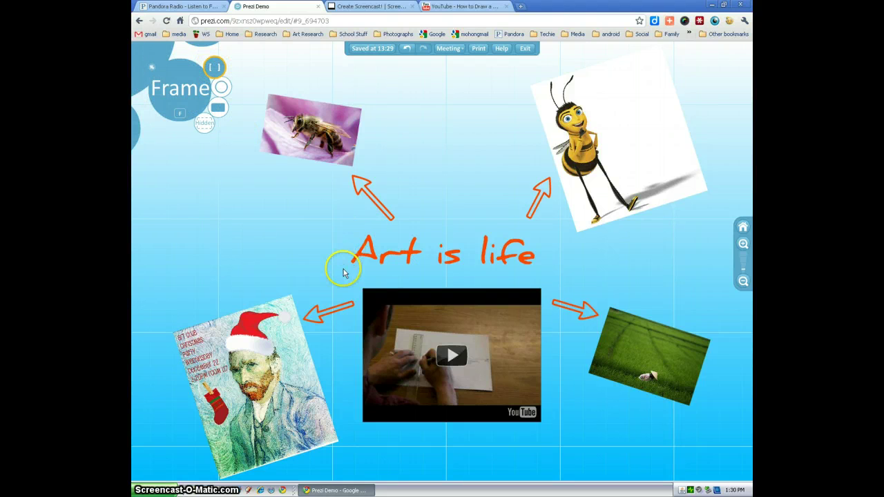
{"action": "left_click_drag", "start_coordinate": [346, 275], "coordinate": [421, 232]}
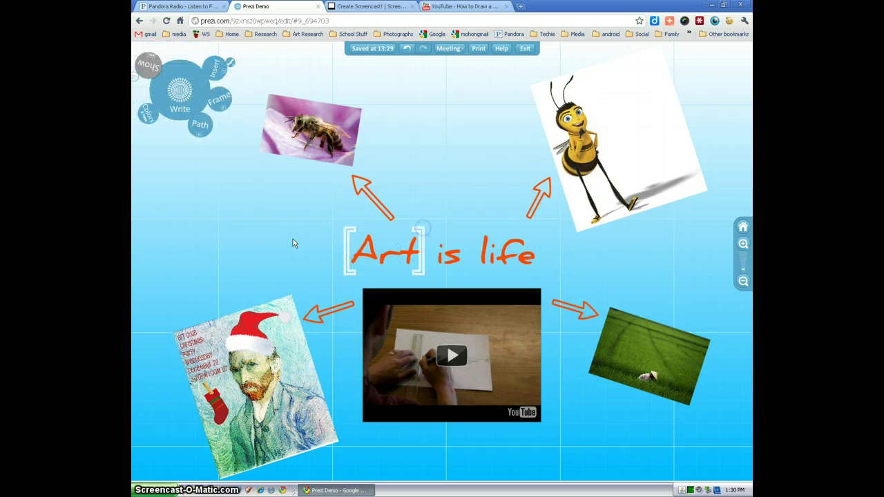
Add a circle frame around 'is' and a rectangle frame around 'life'
{"action": "left_click", "coordinate": [216, 94]}
{"action": "mouse_move", "coordinate": [431, 259]}
{"action": "left_mouse_down"}
{"action": "mouse_move", "coordinate": [442, 243]}
{"action": "mouse_move", "coordinate": [466, 239]}
{"action": "left_mouse_up"}
{"action": "left_click", "coordinate": [232, 98]}
{"action": "left_click", "coordinate": [229, 112]}
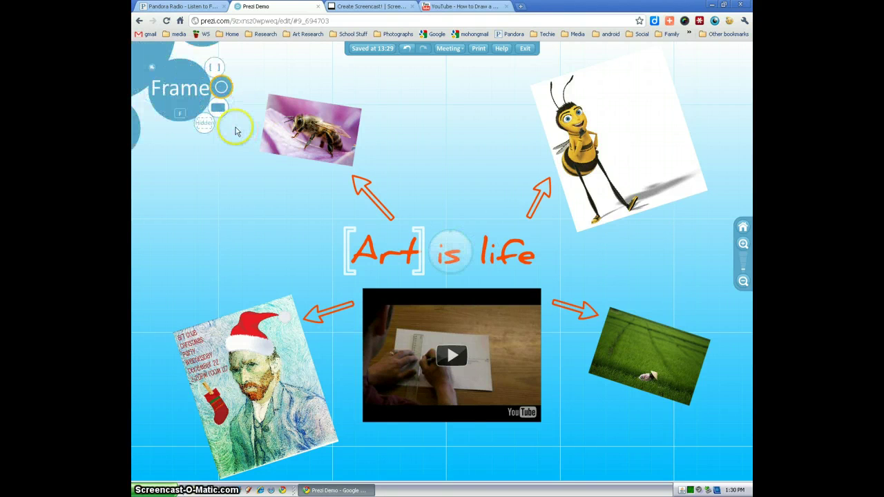
{"action": "left_click_drag", "start_coordinate": [480, 243], "coordinate": [544, 230]}
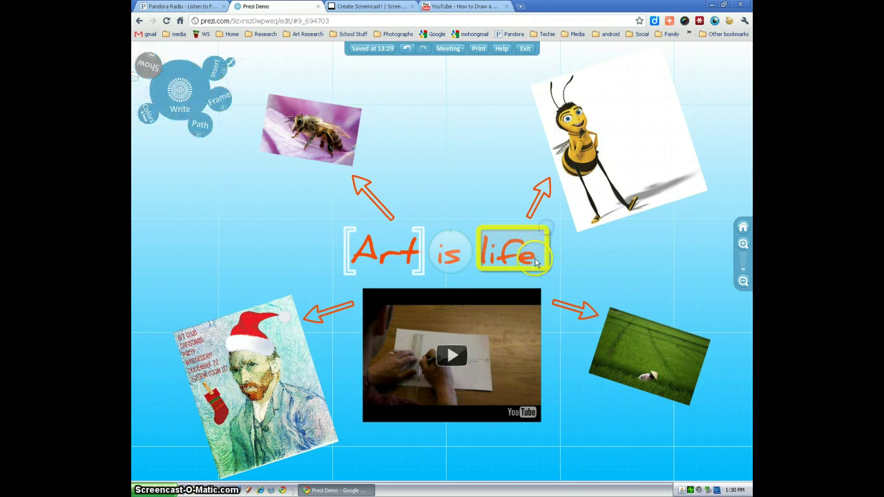
Put a hidden frame around the arrow beside the video and nudge the grass photo
{"action": "left_click", "coordinate": [218, 99]}
{"action": "left_click", "coordinate": [204, 123]}
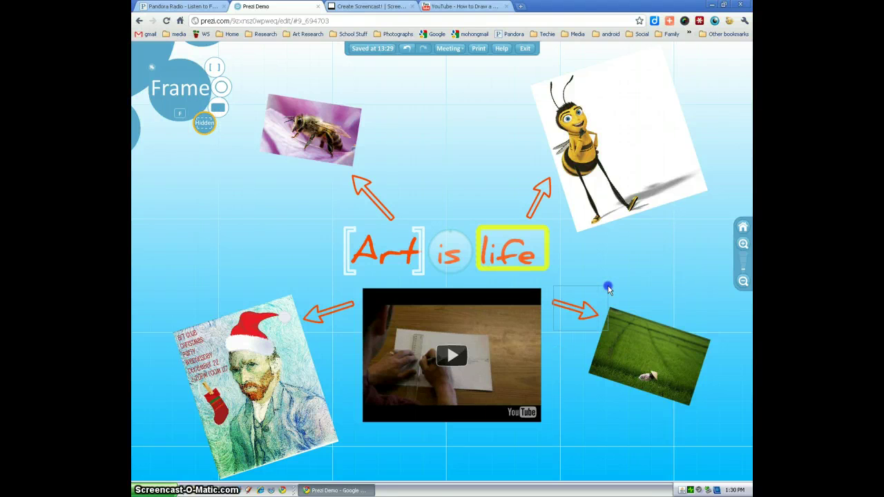
{"action": "left_click_drag", "start_coordinate": [608, 287], "coordinate": [552, 332]}
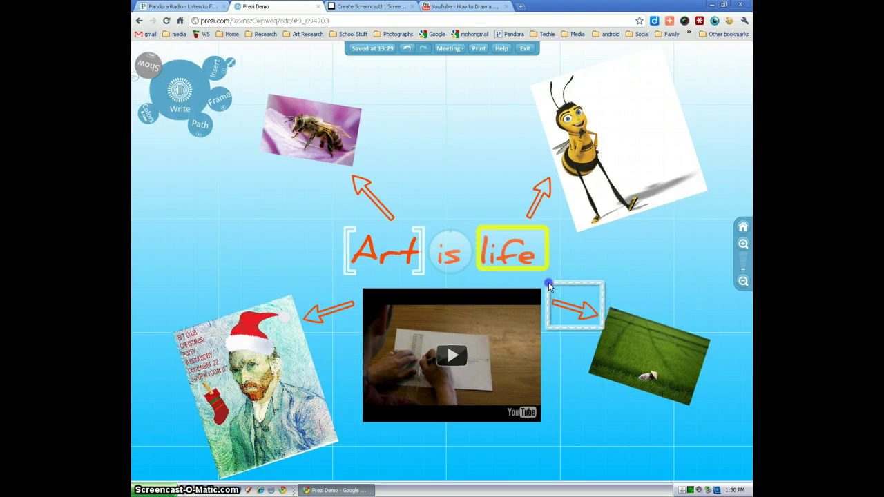
{"action": "left_click_drag", "start_coordinate": [631, 347], "coordinate": [644, 354]}
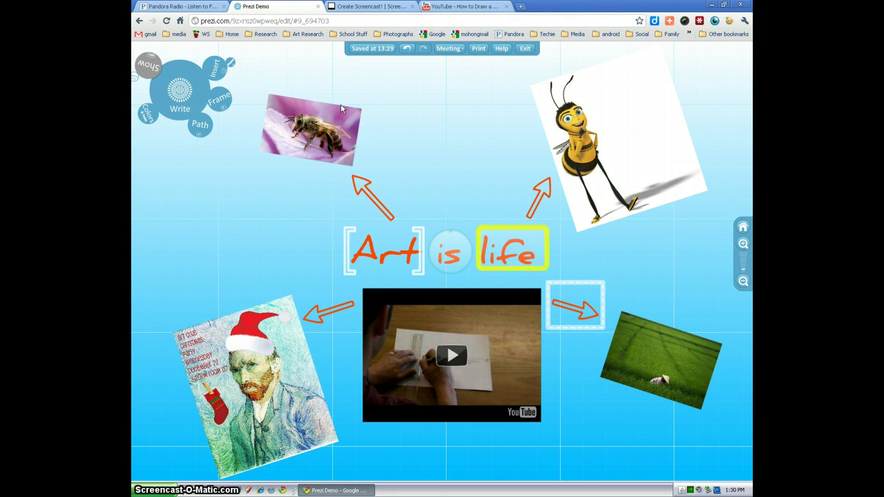
Add path stops 1–5: Van Gogh poster, bee photo, cartoon bee, grass photo, video
{"action": "left_click", "coordinate": [200, 126]}
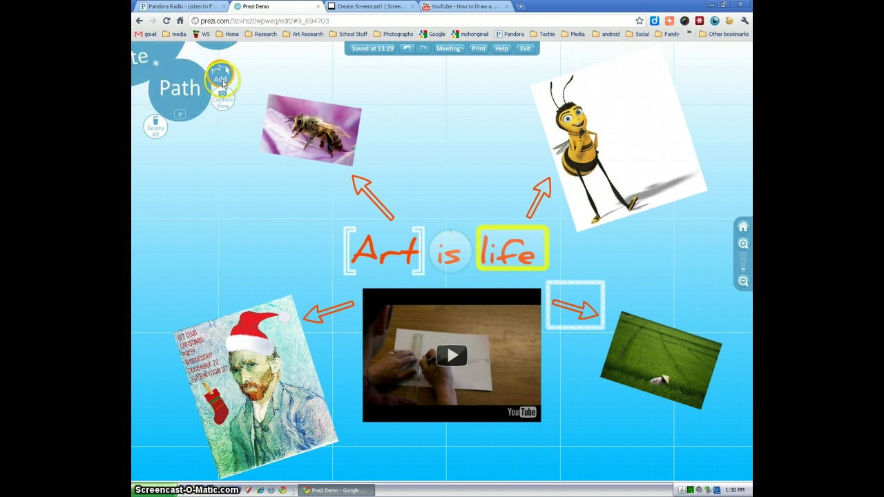
{"action": "mouse_move", "coordinate": [436, 315]}
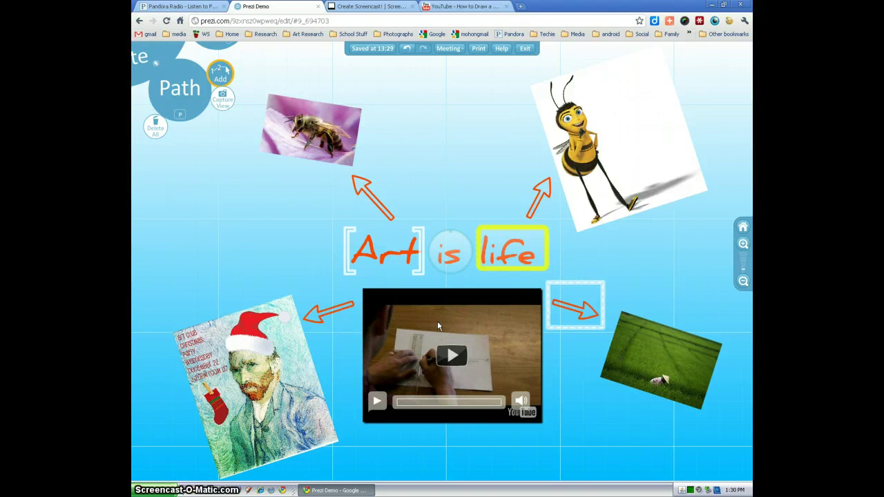
{"action": "left_click", "coordinate": [437, 322]}
{"action": "left_click", "coordinate": [289, 304]}
{"action": "left_click", "coordinate": [305, 139]}
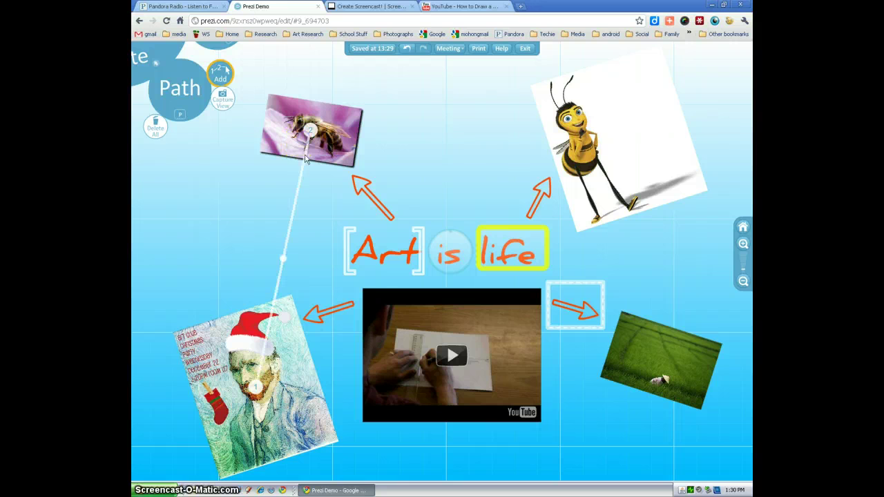
{"action": "left_click", "coordinate": [614, 145]}
{"action": "left_click", "coordinate": [650, 335]}
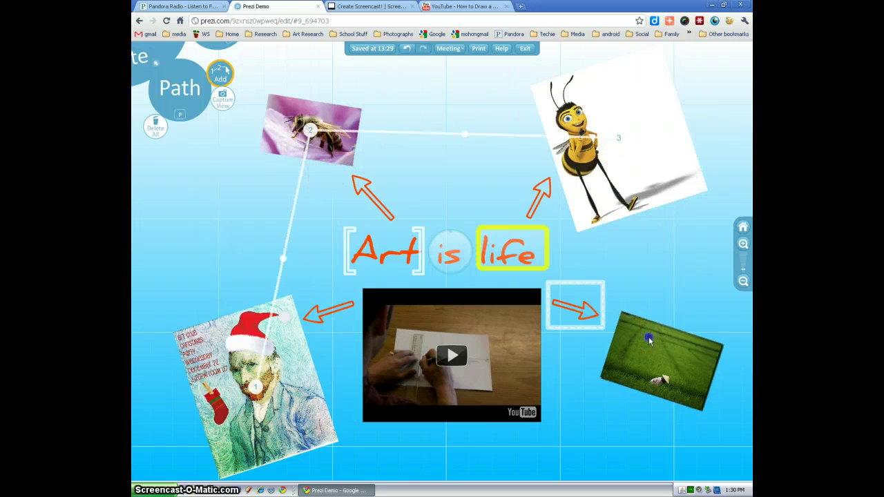
{"action": "left_click", "coordinate": [450, 330]}
Move path stop 4 off and back onto the grass photo
{"action": "left_click", "coordinate": [569, 373]}
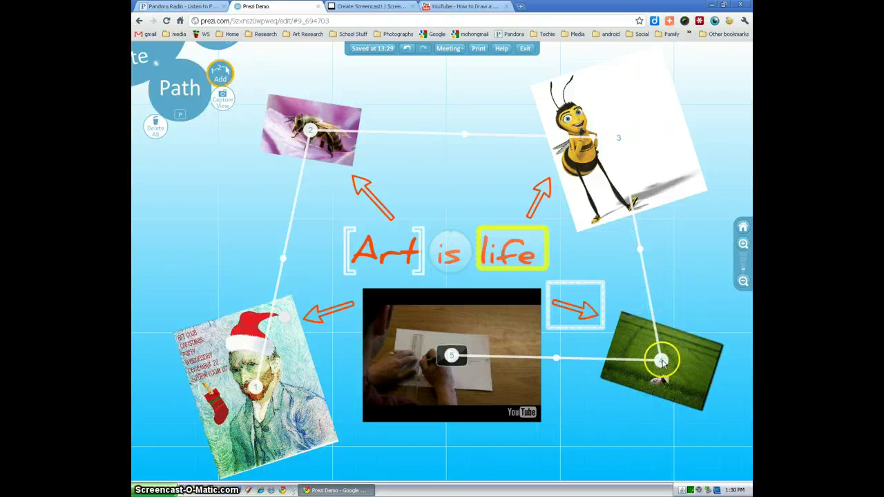
{"action": "left_click_drag", "start_coordinate": [662, 361], "coordinate": [483, 351]}
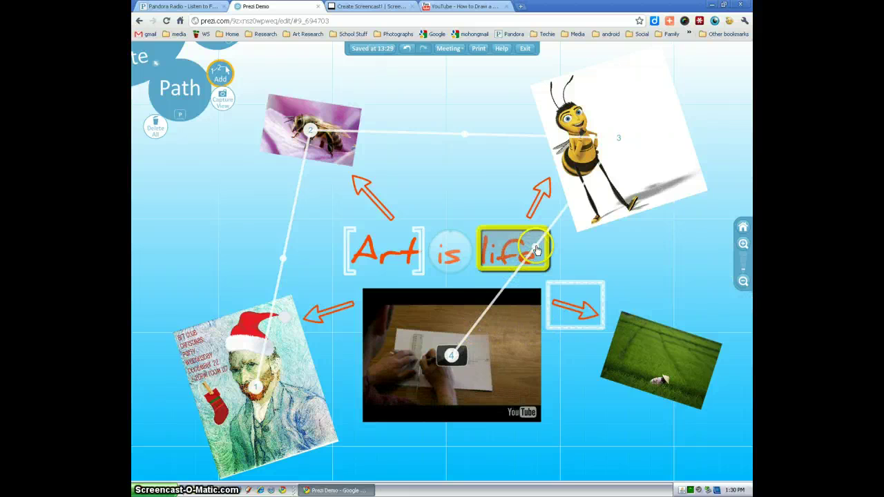
{"action": "left_click_drag", "start_coordinate": [536, 248], "coordinate": [656, 349]}
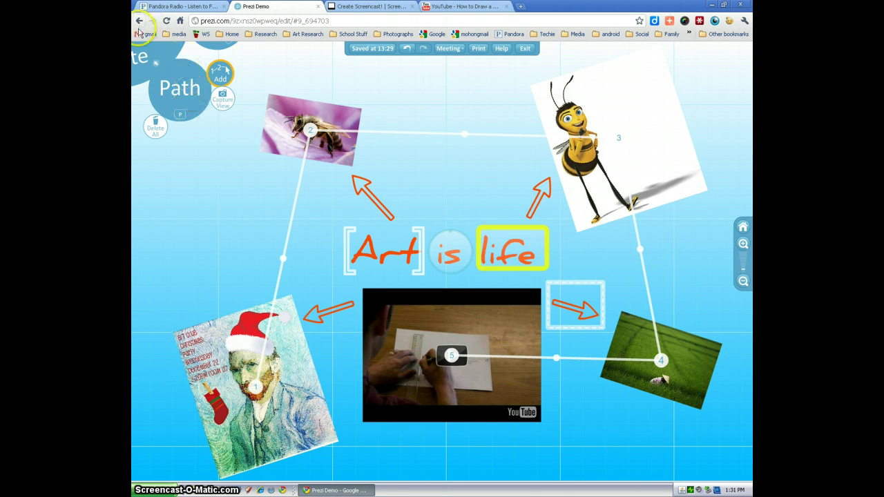
Present the prezi, advancing through each path step to the drawing video
{"action": "key", "text": "Escape"}
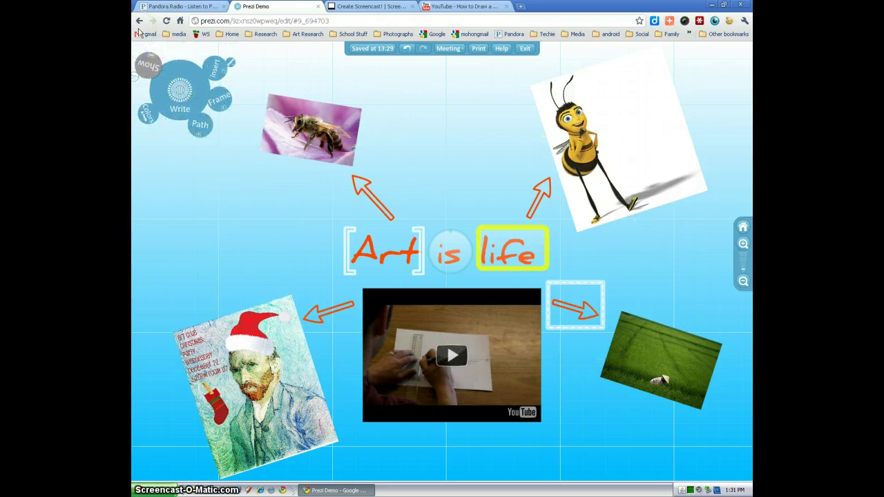
{"action": "left_click", "coordinate": [151, 67]}
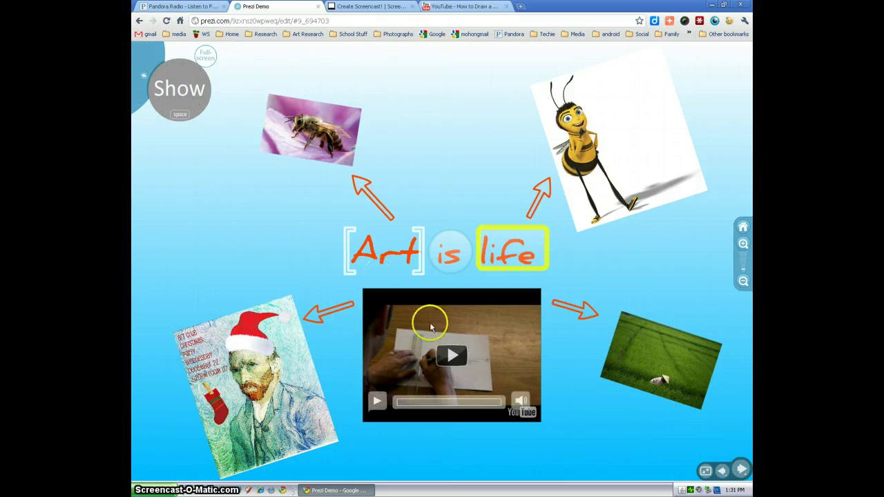
{"action": "left_click", "coordinate": [282, 395]}
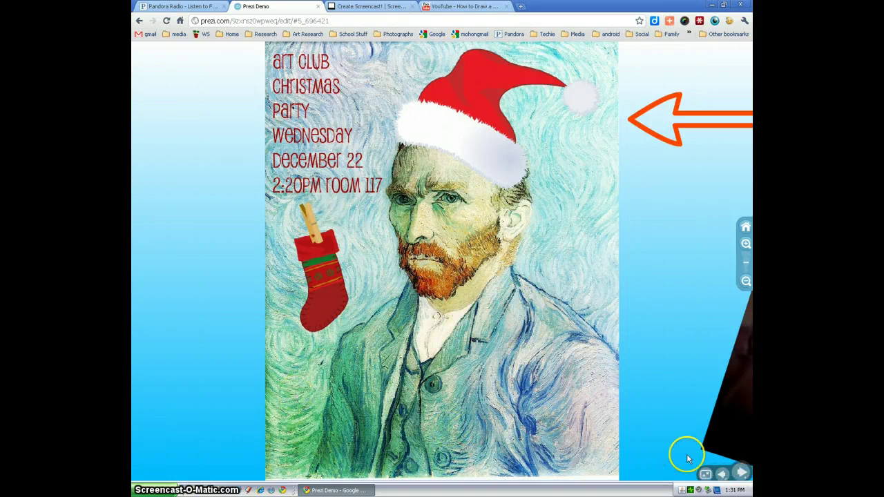
{"action": "left_click", "coordinate": [742, 471]}
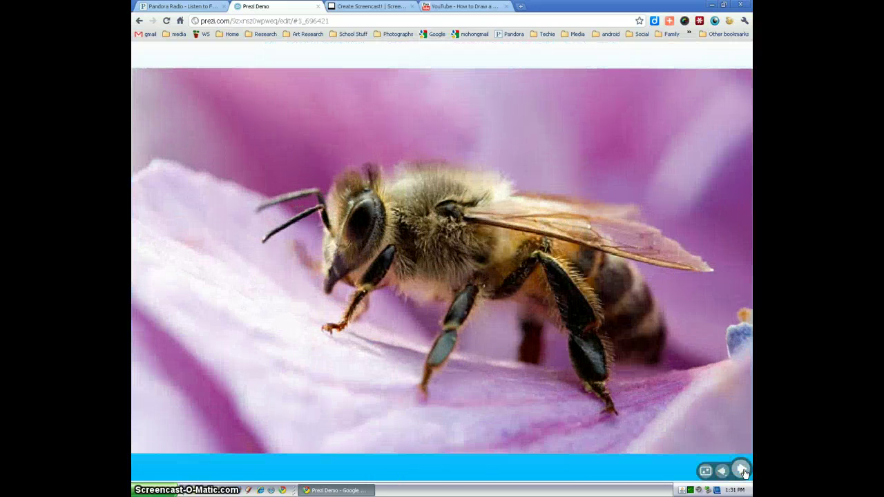
{"action": "left_click", "coordinate": [742, 471]}
{"action": "left_click", "coordinate": [742, 471]}
{"action": "left_click", "coordinate": [742, 471]}
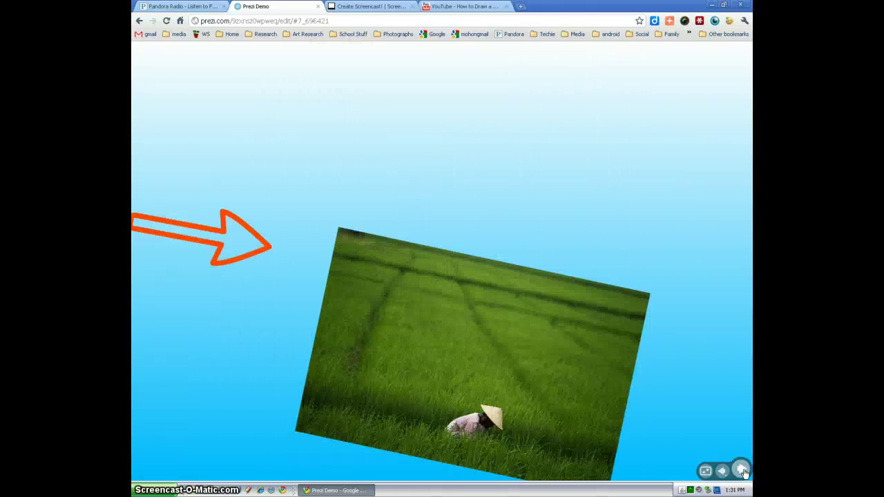
{"action": "left_click", "coordinate": [742, 471]}
{"action": "left_click", "coordinate": [742, 471]}
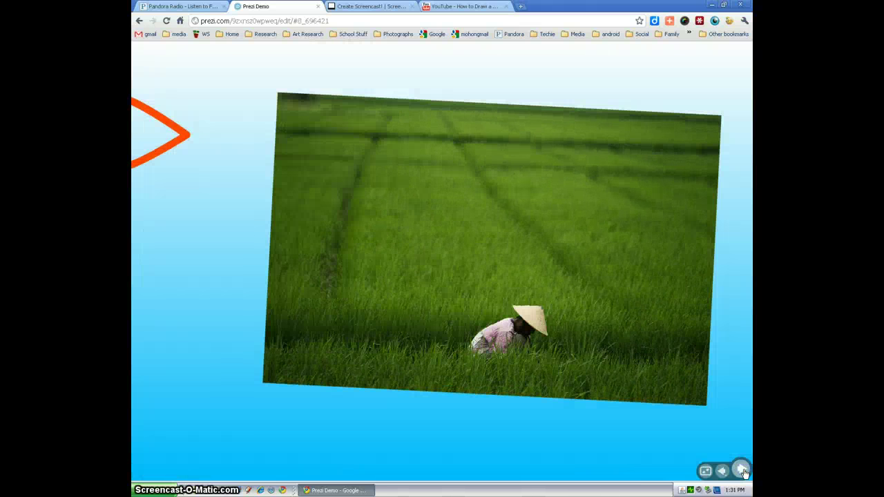
{"action": "left_click", "coordinate": [742, 471]}
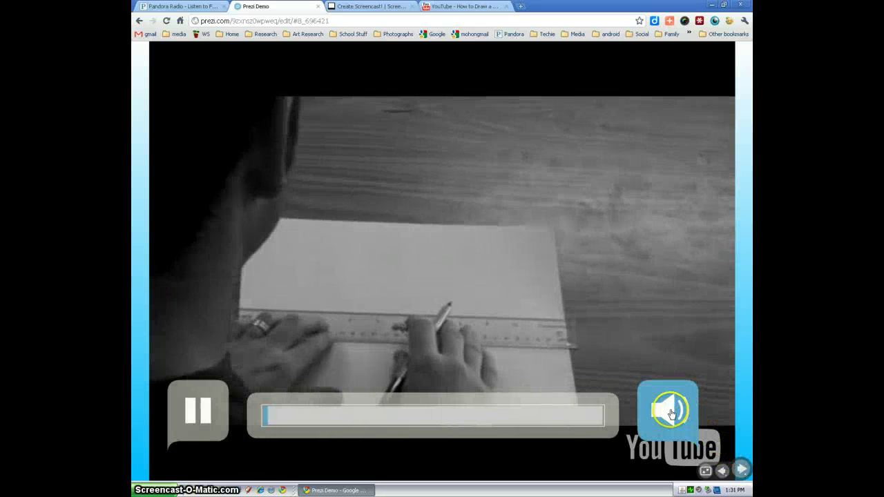
Mute and unmute the video, pause it, zoom out, and return to edit mode
{"action": "left_click", "coordinate": [670, 413]}
{"action": "left_click", "coordinate": [670, 413]}
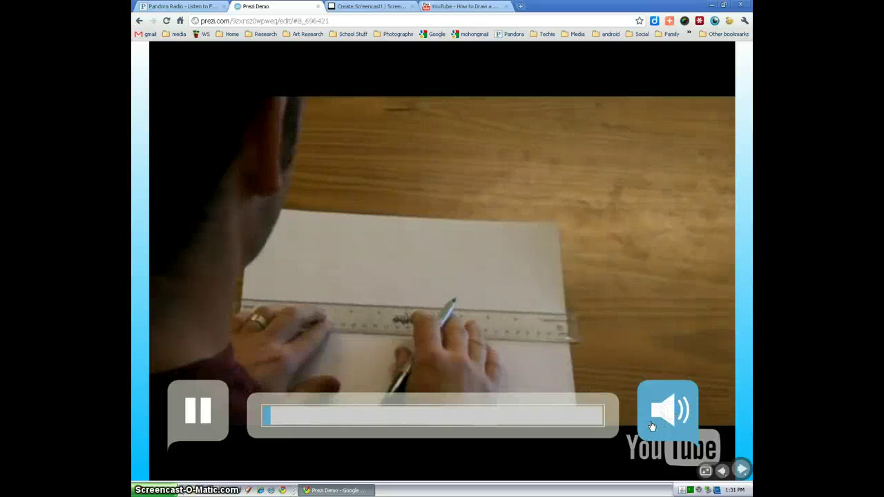
{"action": "left_click", "coordinate": [199, 411]}
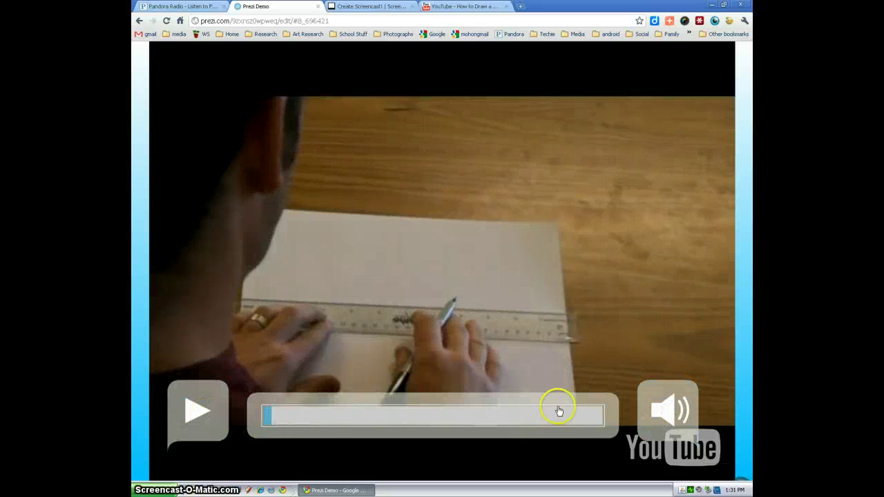
{"action": "scroll", "coordinate": [653, 379], "scroll_direction": "down", "scroll_amount": 3}
{"action": "scroll", "coordinate": [564, 325], "scroll_direction": "down", "scroll_amount": 3}
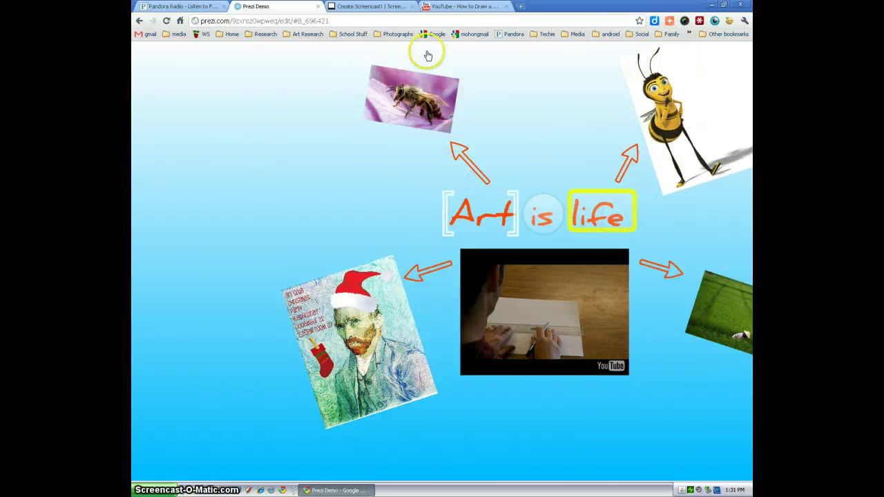
{"action": "scroll", "coordinate": [349, 159], "scroll_direction": "up", "scroll_amount": 2}
{"action": "mouse_move", "coordinate": [747, 483]}
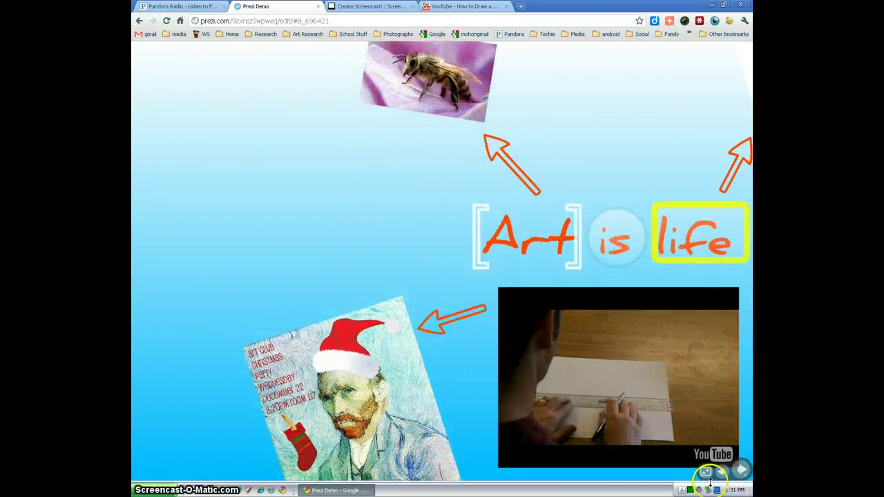
{"action": "mouse_move", "coordinate": [136, 44]}
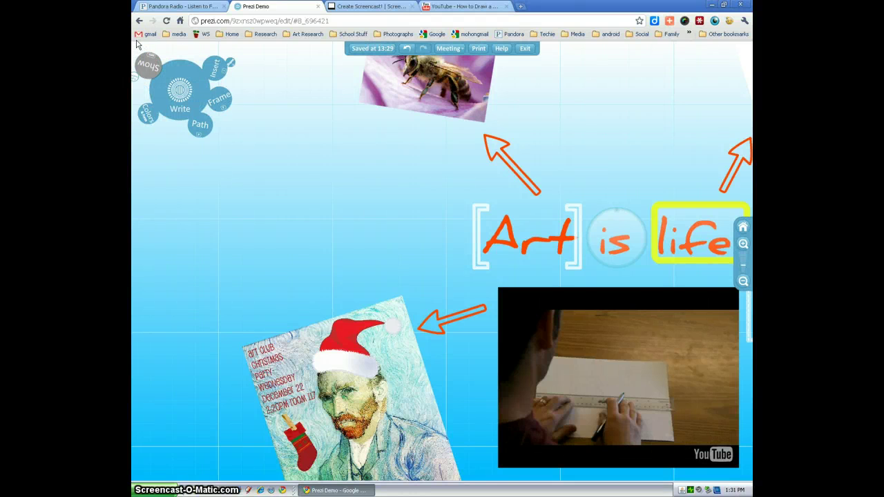
View the Start online presentation link, close it, then Exit to save the prezi
{"action": "scroll", "coordinate": [316, 201], "scroll_direction": "up", "scroll_amount": 2}
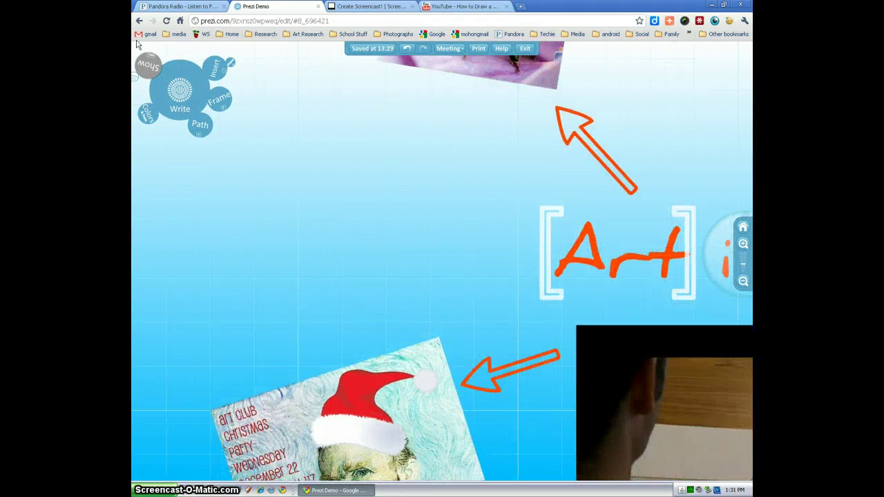
{"action": "left_click", "coordinate": [526, 49]}
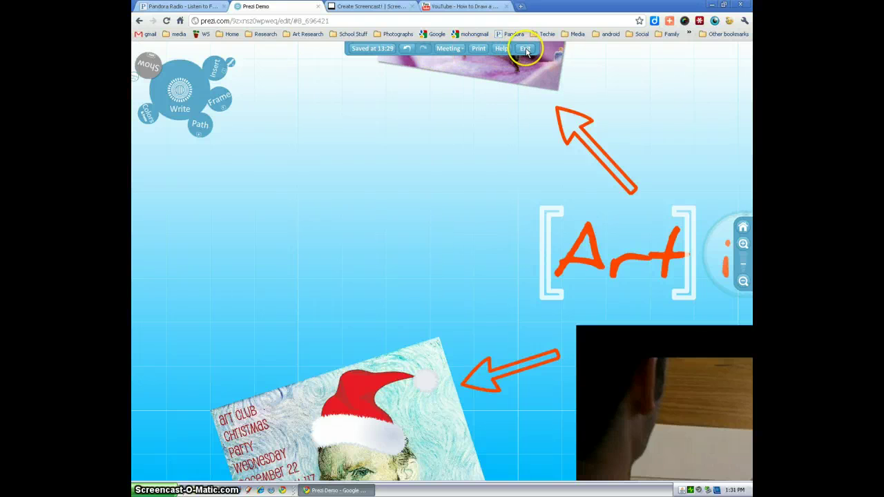
{"action": "left_click", "coordinate": [456, 51]}
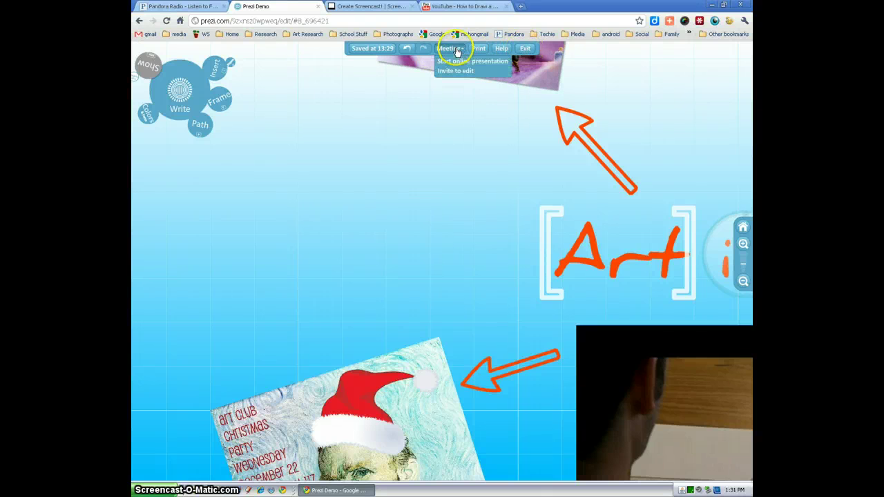
{"action": "left_click", "coordinate": [454, 62]}
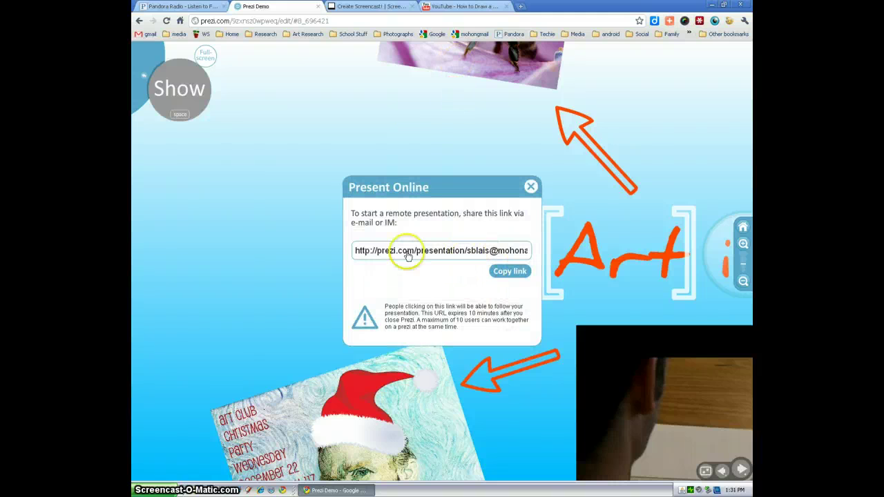
{"action": "left_click", "coordinate": [531, 188]}
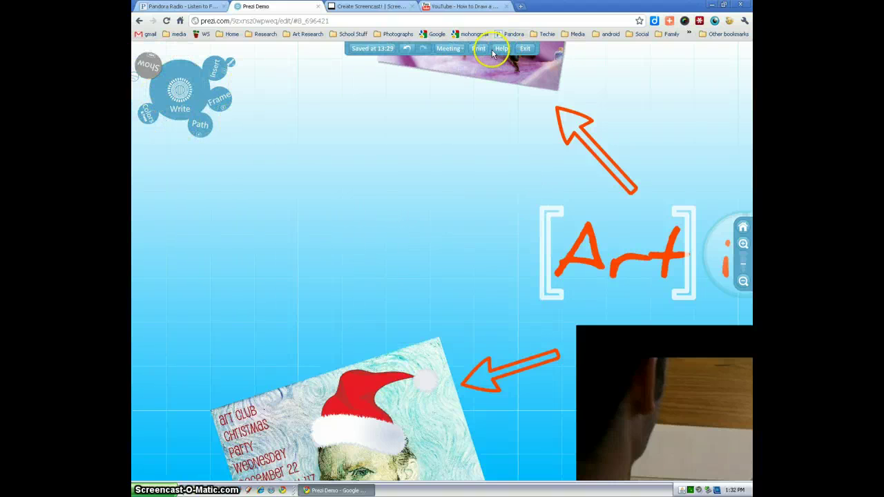
{"action": "left_click", "coordinate": [525, 49]}
{"action": "left_click", "coordinate": [368, 142]}
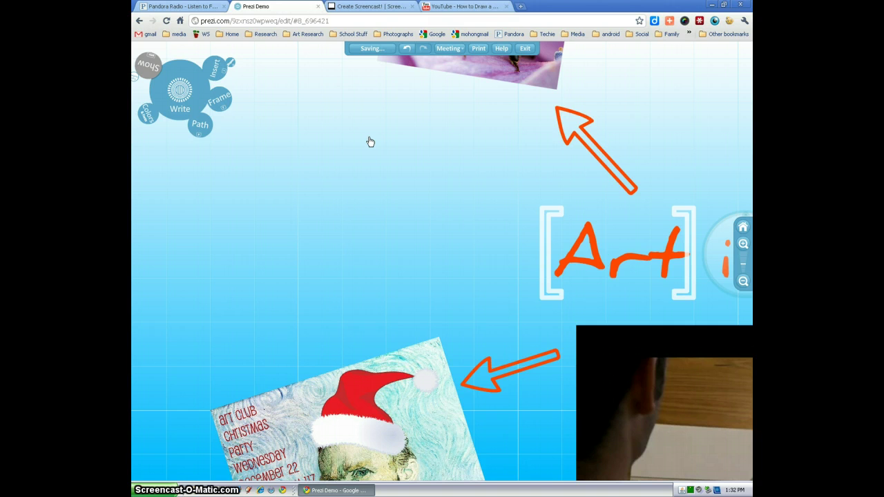
Go to the Prezi Demo overview page and open then close the e-mail share form
{"action": "left_click", "coordinate": [508, 44]}
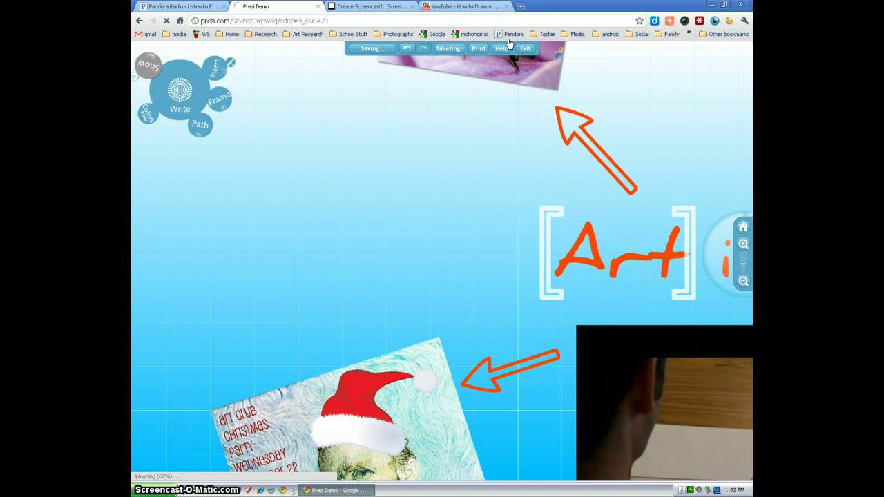
{"action": "left_click", "coordinate": [524, 49]}
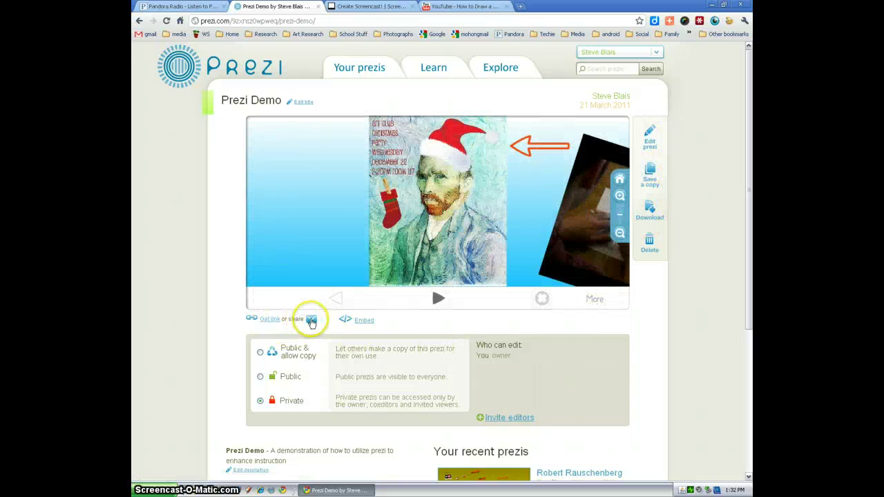
{"action": "left_click", "coordinate": [312, 319]}
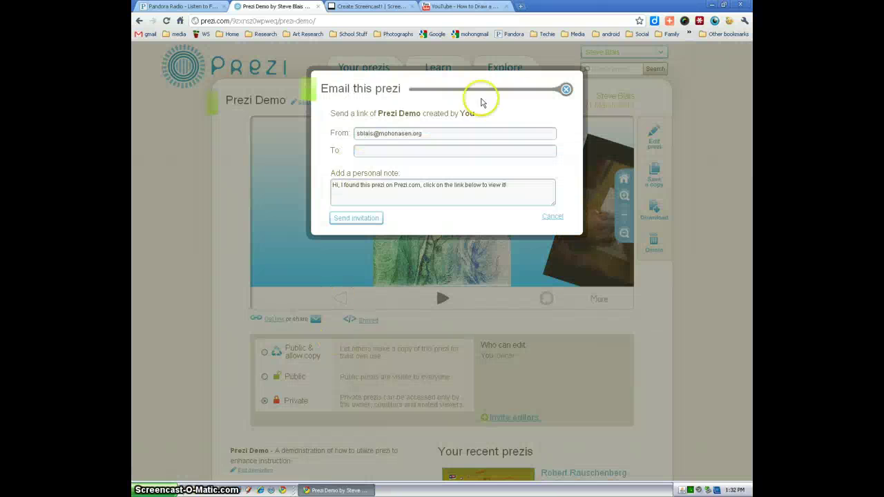
{"action": "left_click", "coordinate": [566, 89]}
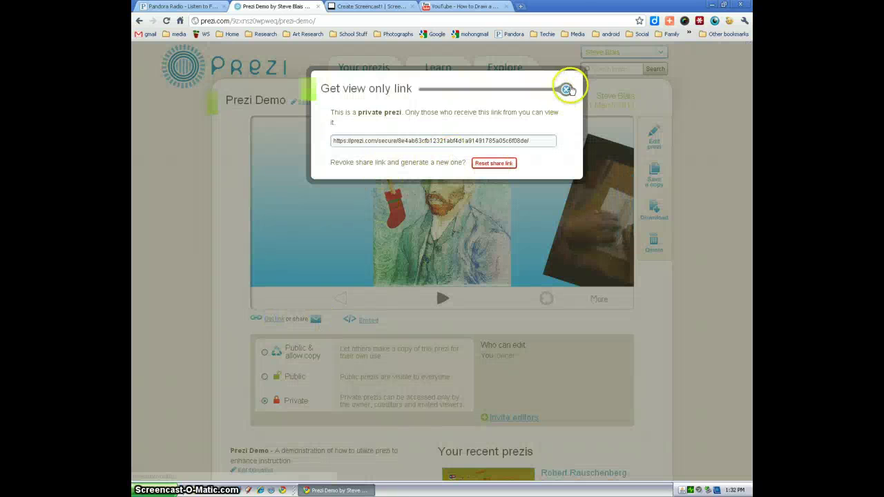
Close the view-only link window, then open and close the Embed code options
{"action": "left_click", "coordinate": [565, 89]}
{"action": "left_click", "coordinate": [361, 321]}
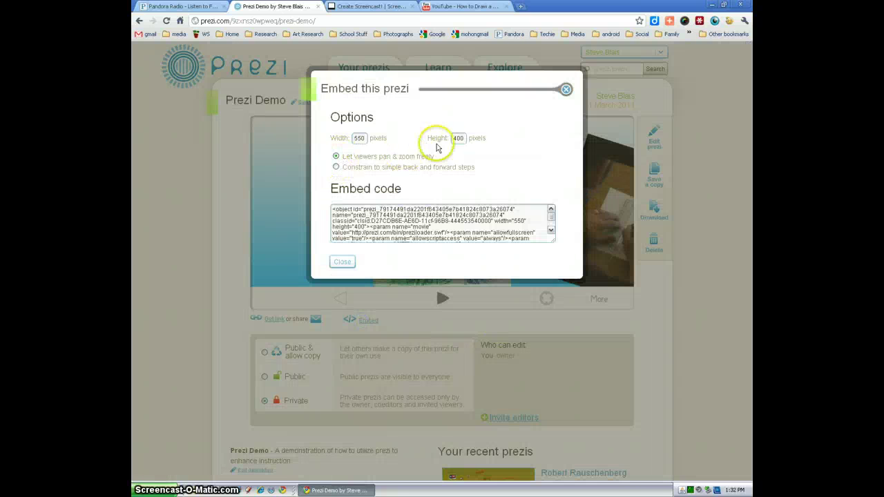
{"action": "left_click", "coordinate": [565, 89]}
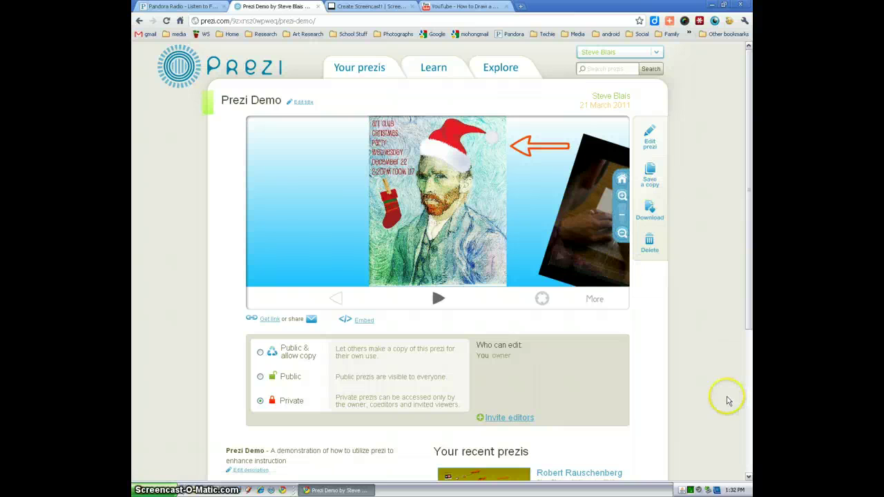